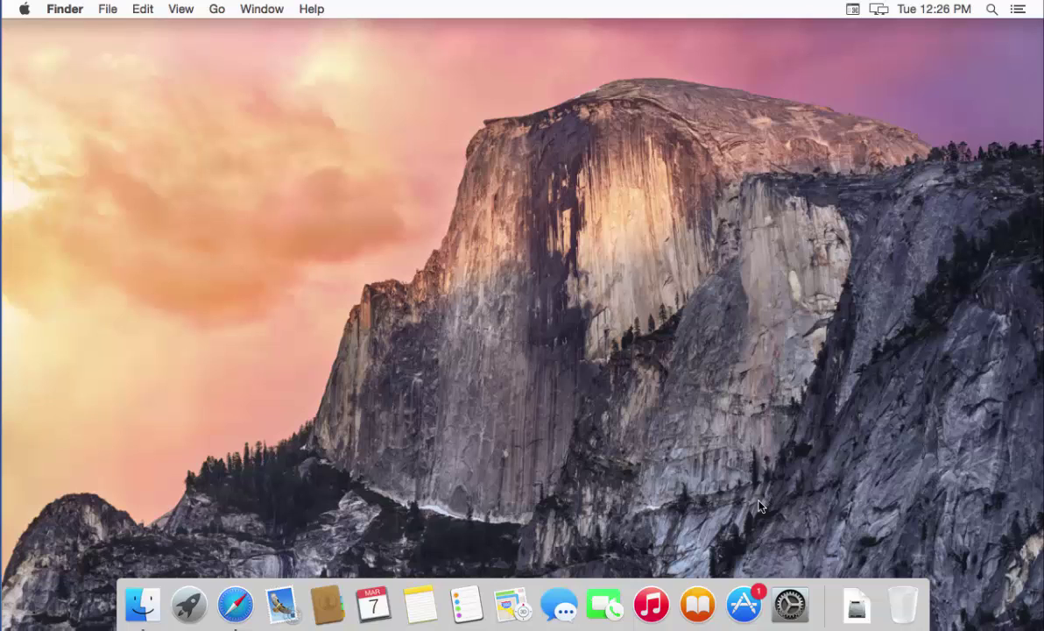
Step: Try launching System Preferences from the Dock and the Apple menu, then dismiss the menu
left_click(788, 591)
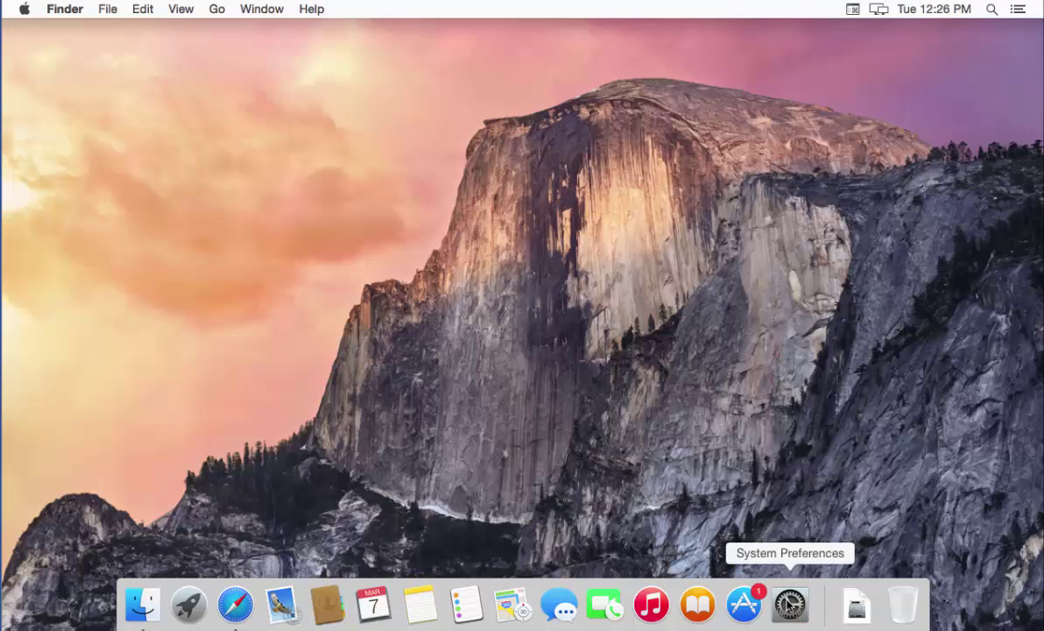
left_click(24, 9)
left_click(25, 10)
left_click(24, 9)
left_click(25, 10)
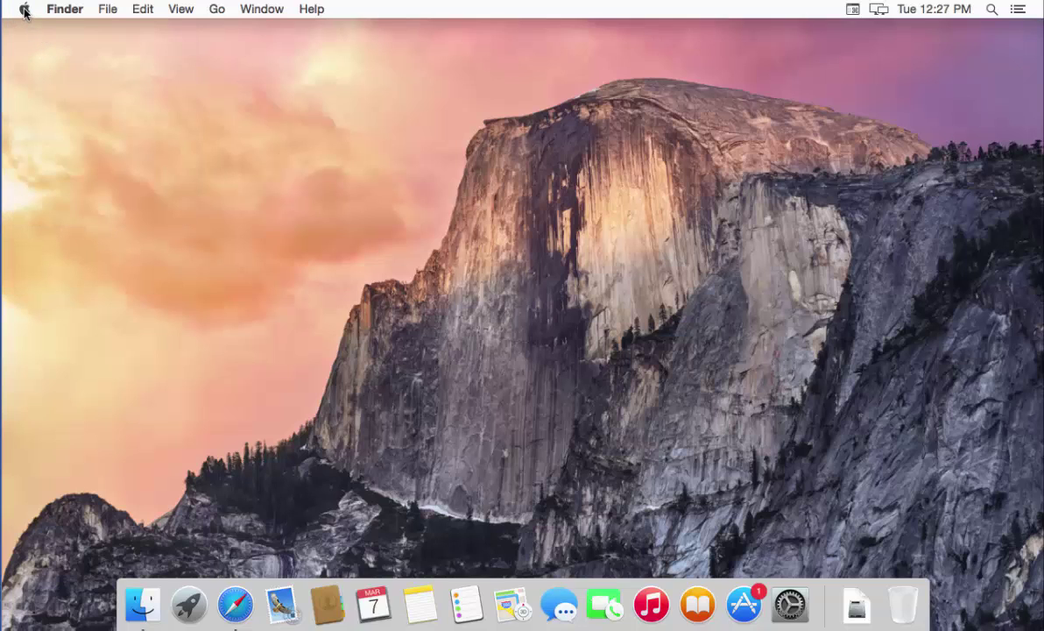
left_click(25, 10)
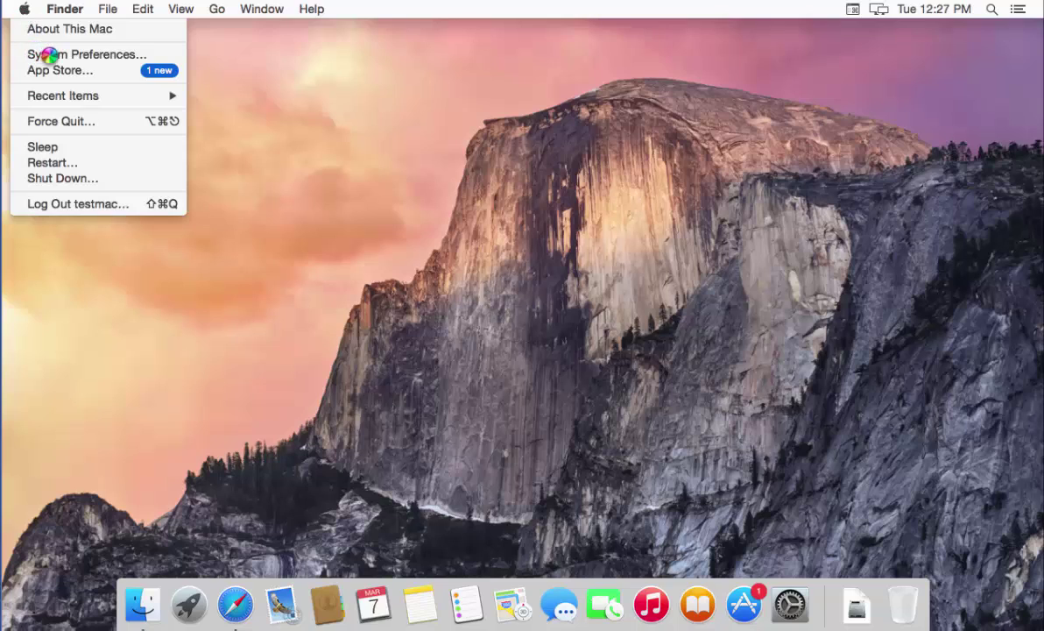
left_click(79, 55)
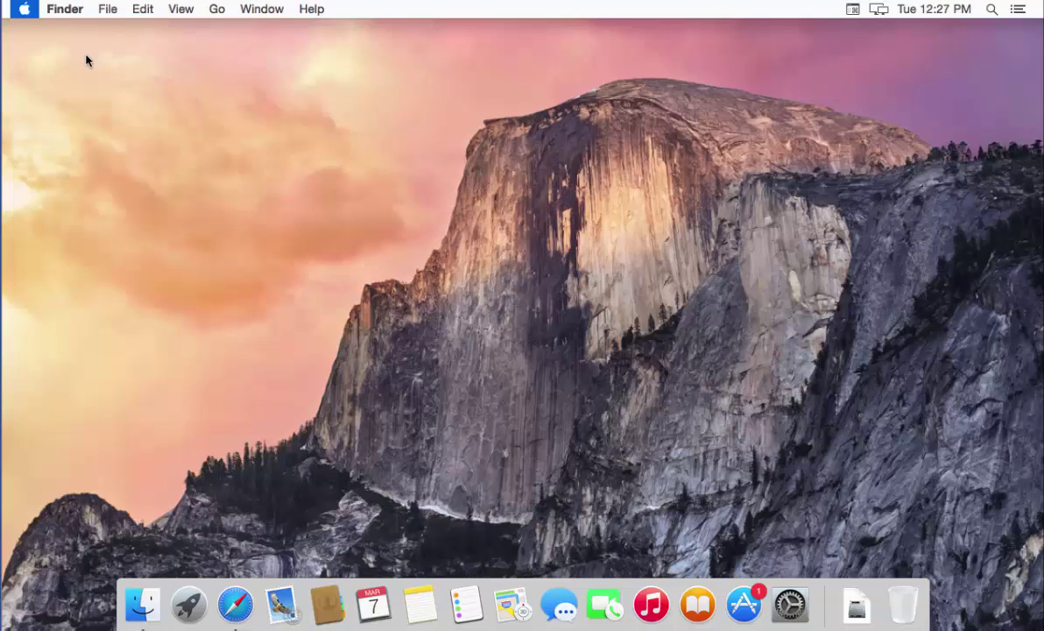
Step: Launch System Preferences from the Dock, centre its window, and open Language & Region
left_click(26, 15)
left_click(38, 55)
left_click(788, 606)
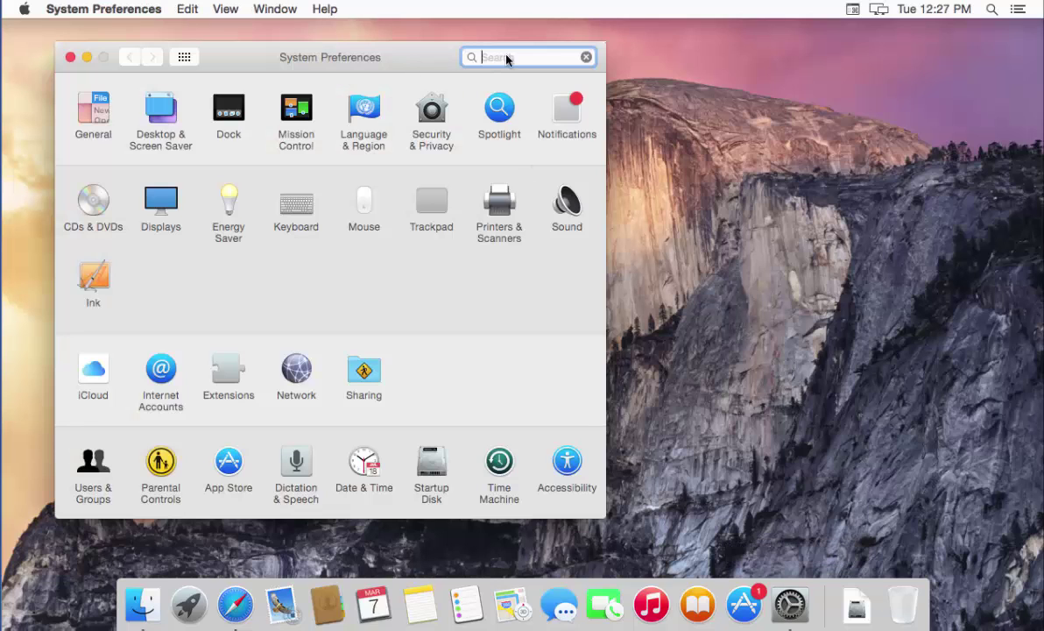
left_click_drag(459, 58, 596, 68)
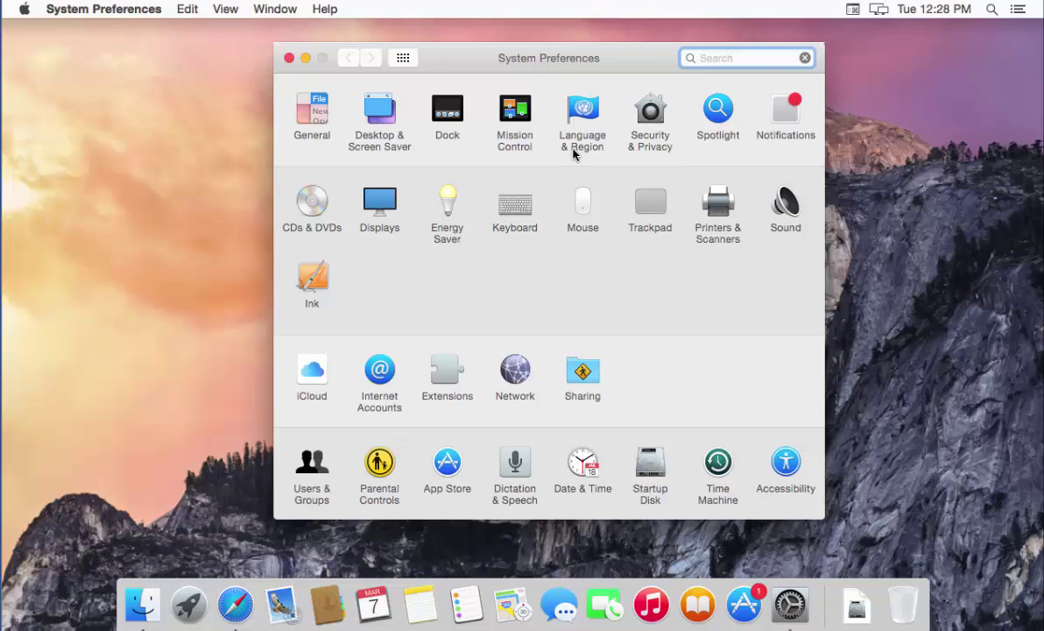
left_click(586, 120)
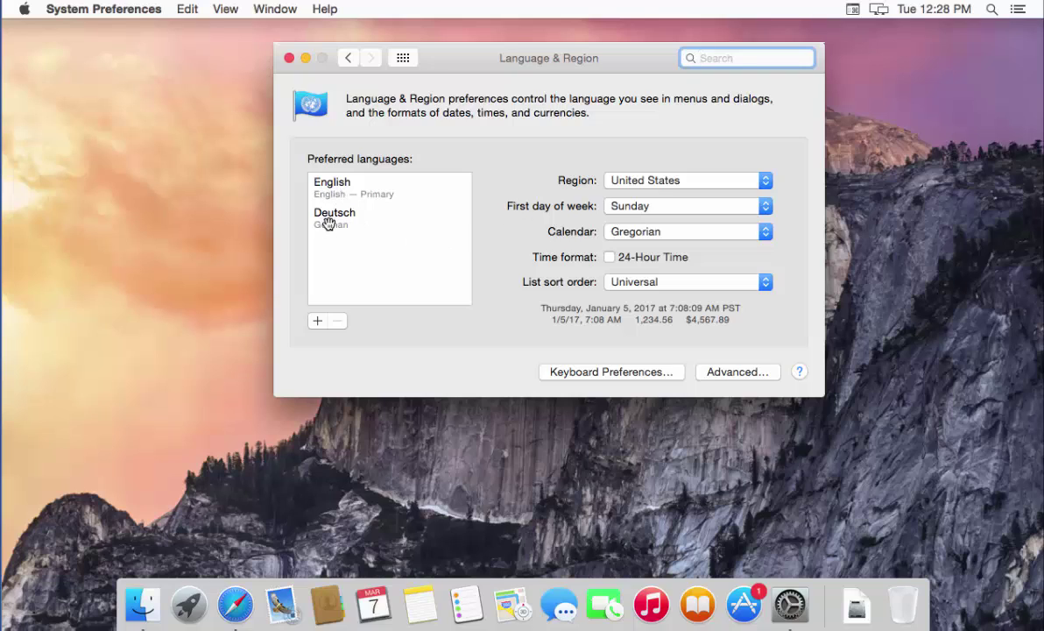
Step: Start adding a language with the + button under Preferred languages
left_click(317, 322)
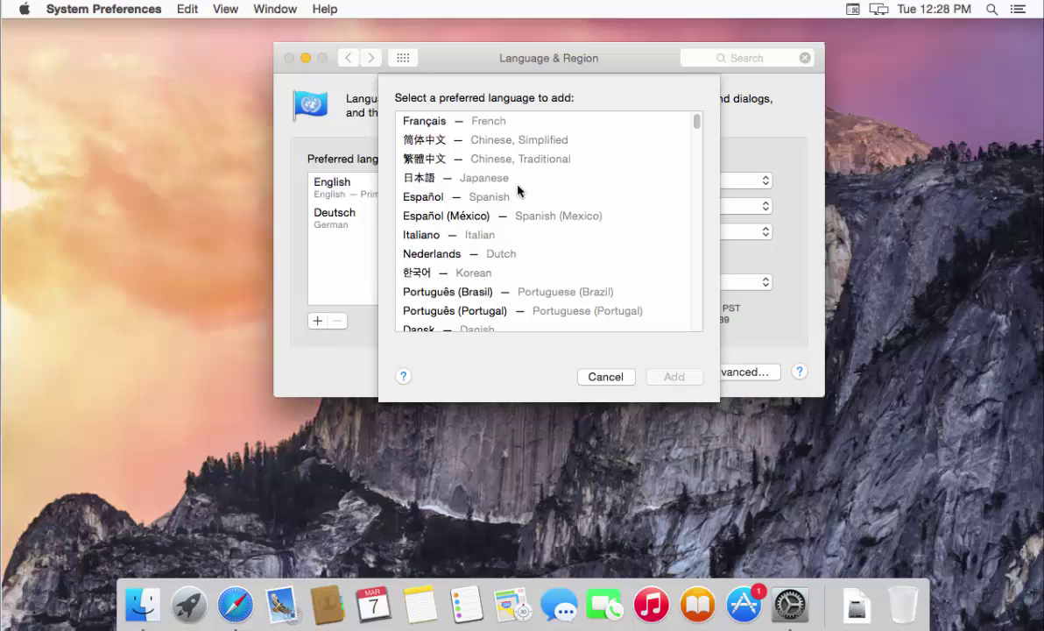
Step: Select Nederlands — Dutch in the add-language list and add it
scroll(581, 196, "down", 1)
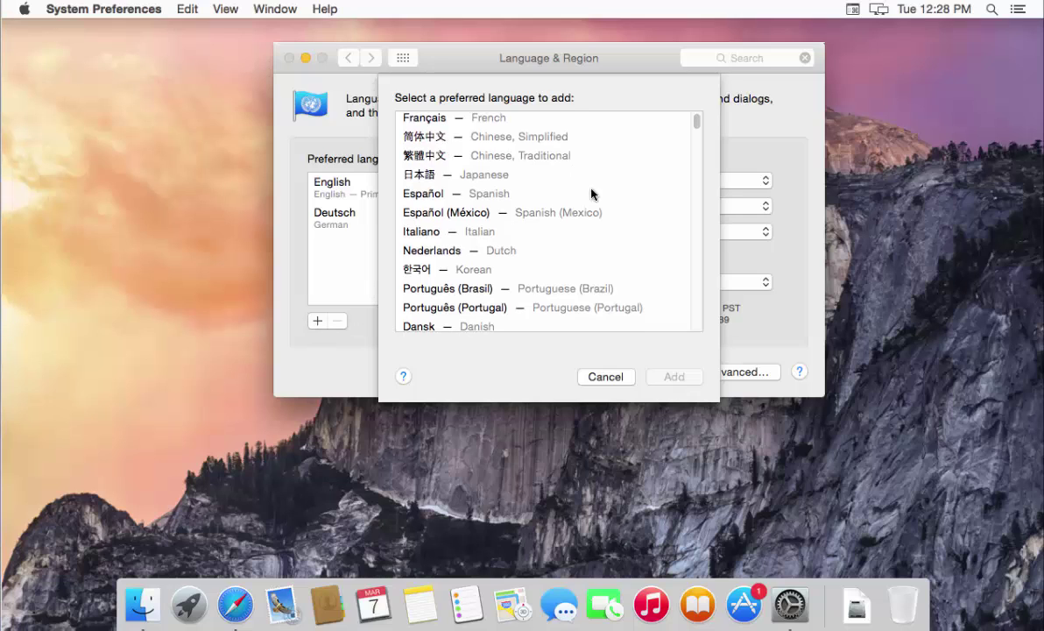
mouse_move(696, 127)
left_mouse_down()
mouse_move(699, 140)
mouse_move(697, 117)
left_mouse_up()
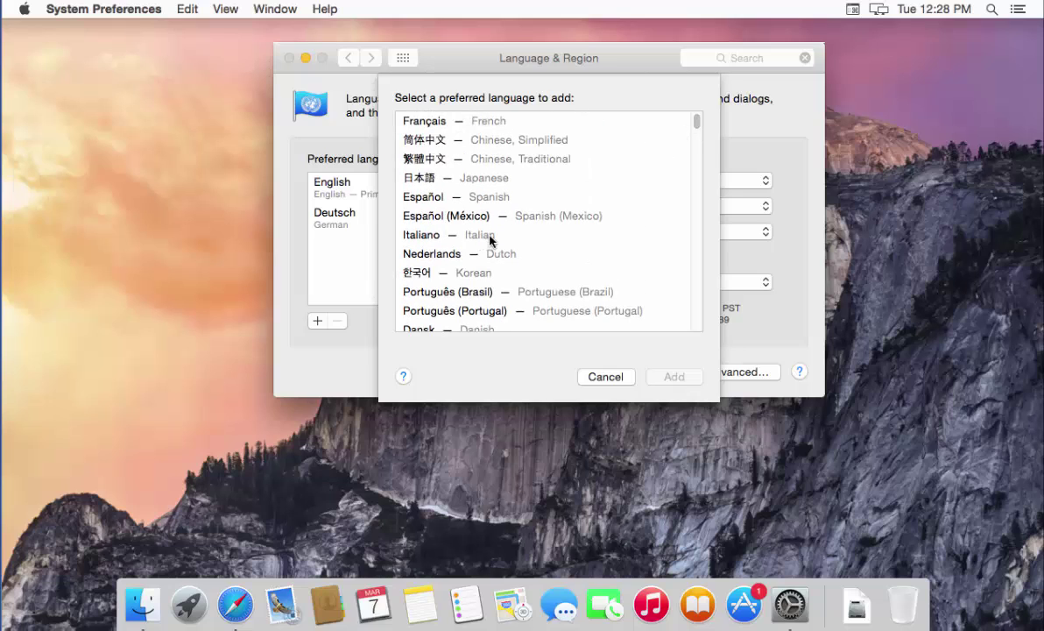
left_click(431, 254)
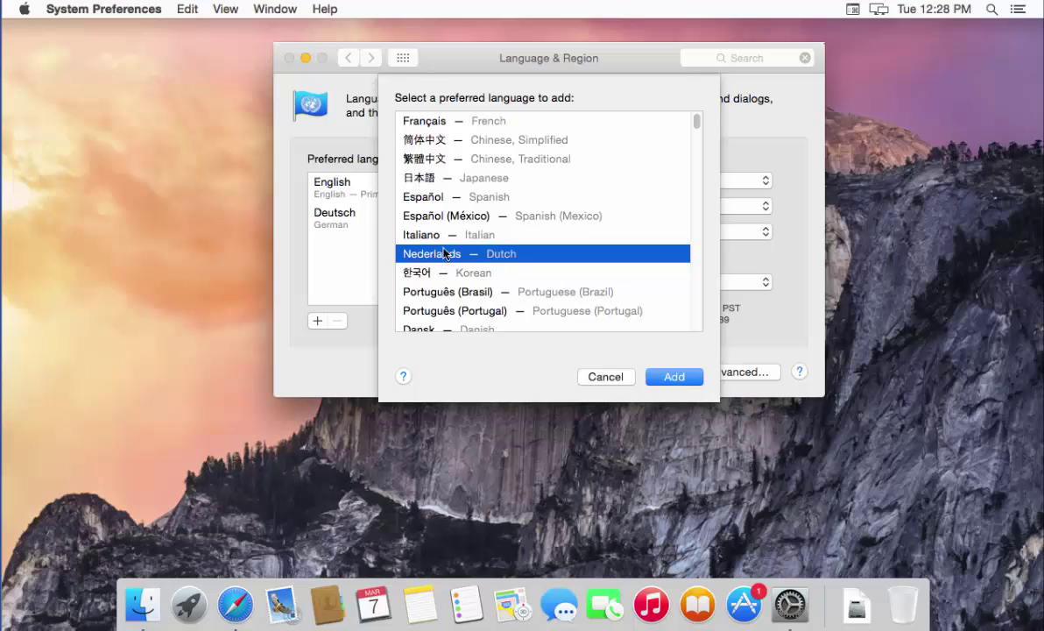
left_click(671, 376)
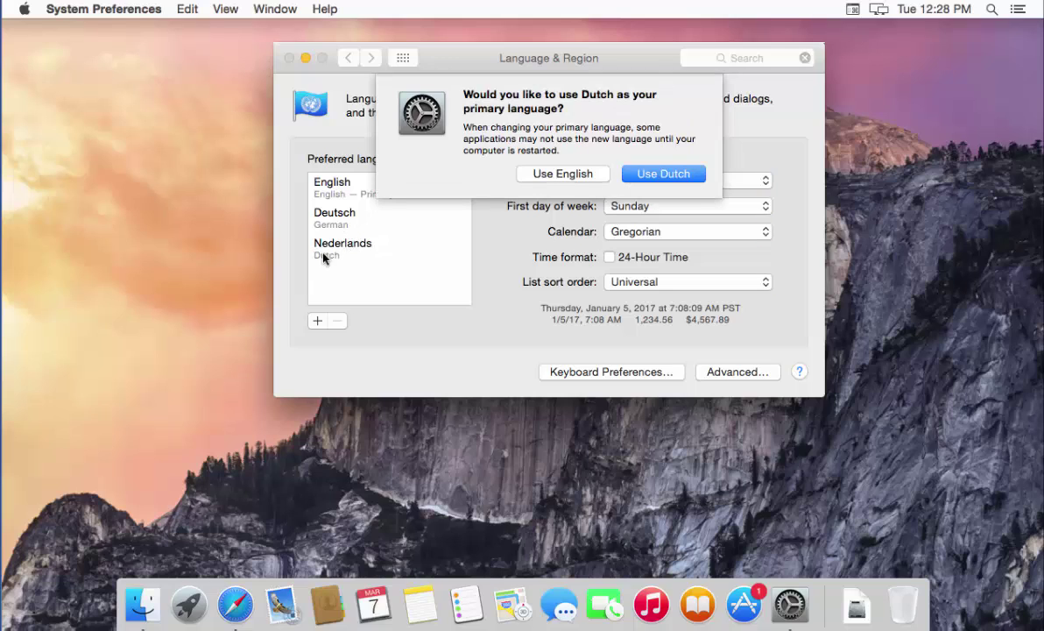
Step: Choose Use English at the primary-language prompt and Not Now for the Dutch input source
left_click(563, 175)
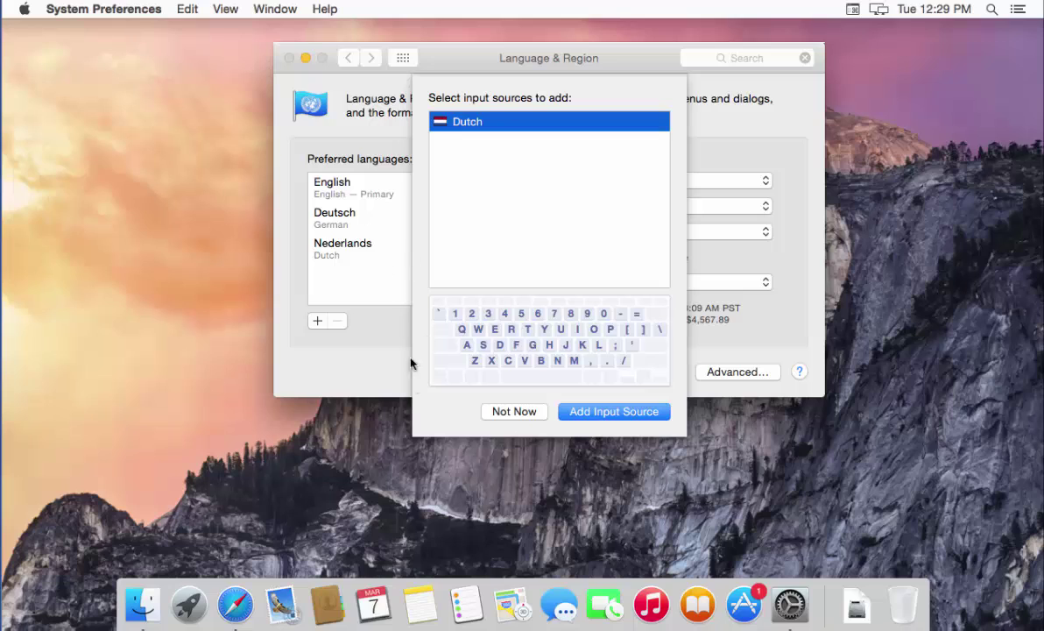
left_click(494, 413)
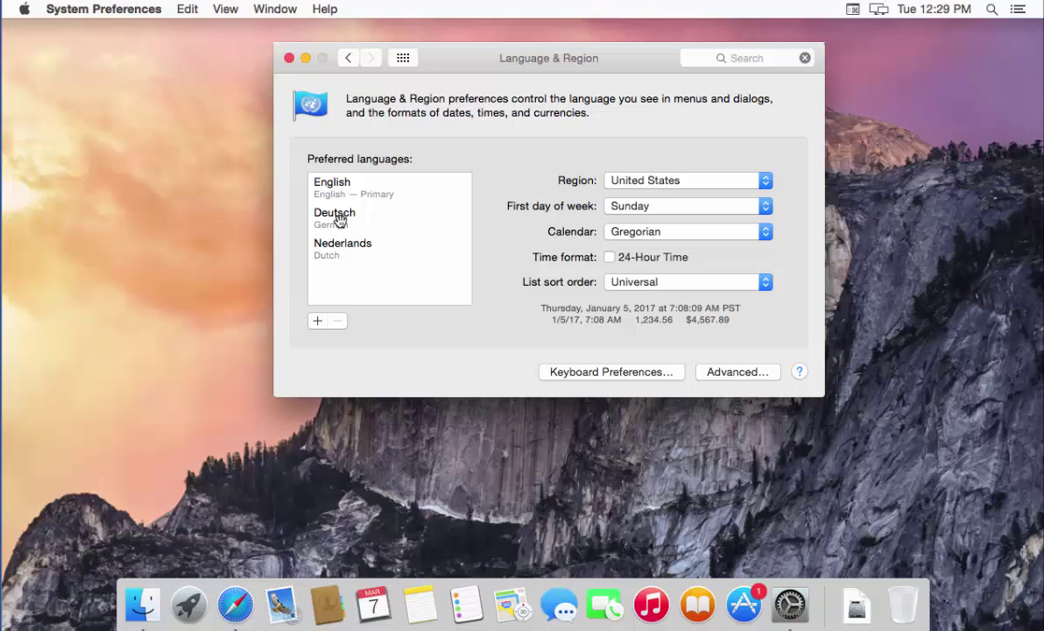
Step: Drag Deutsch above English in Preferred languages, then close the window
mouse_move(340, 219)
left_mouse_down()
mouse_move(346, 198)
mouse_move(342, 224)
left_mouse_up()
left_click_drag(334, 222, 346, 198)
left_click_drag(345, 220, 345, 194)
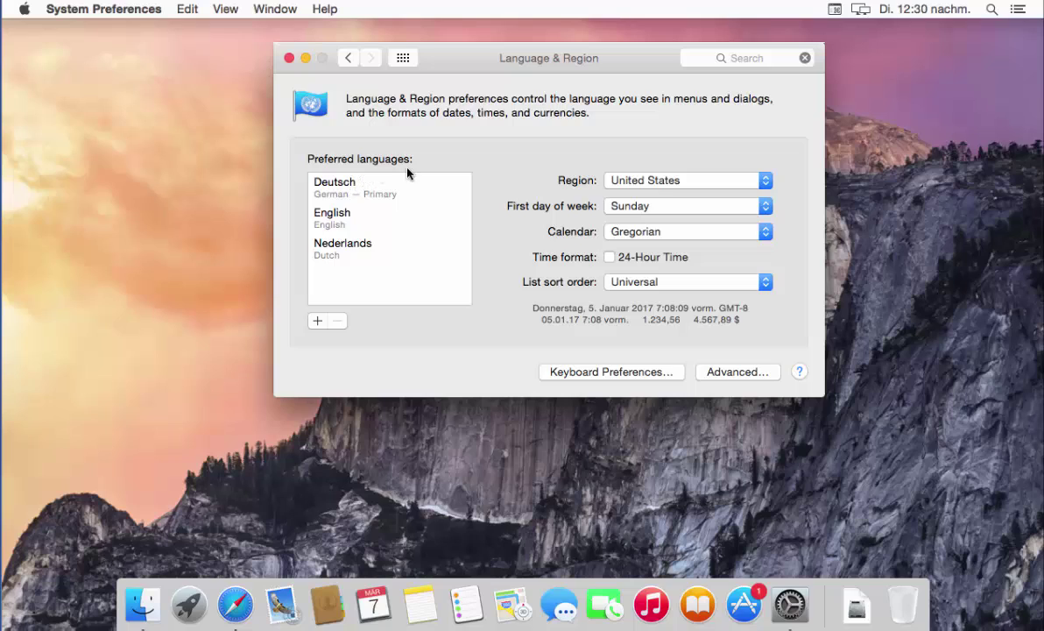
left_click(289, 58)
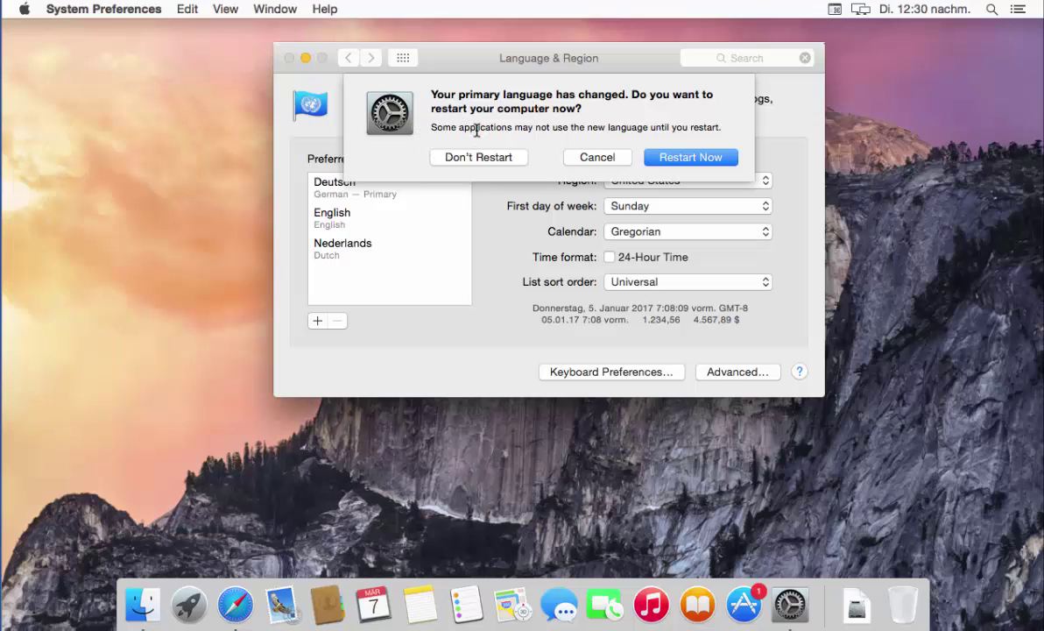
Step: Cancel the restart prompt, close the window again and choose Don't Restart
left_click(579, 158)
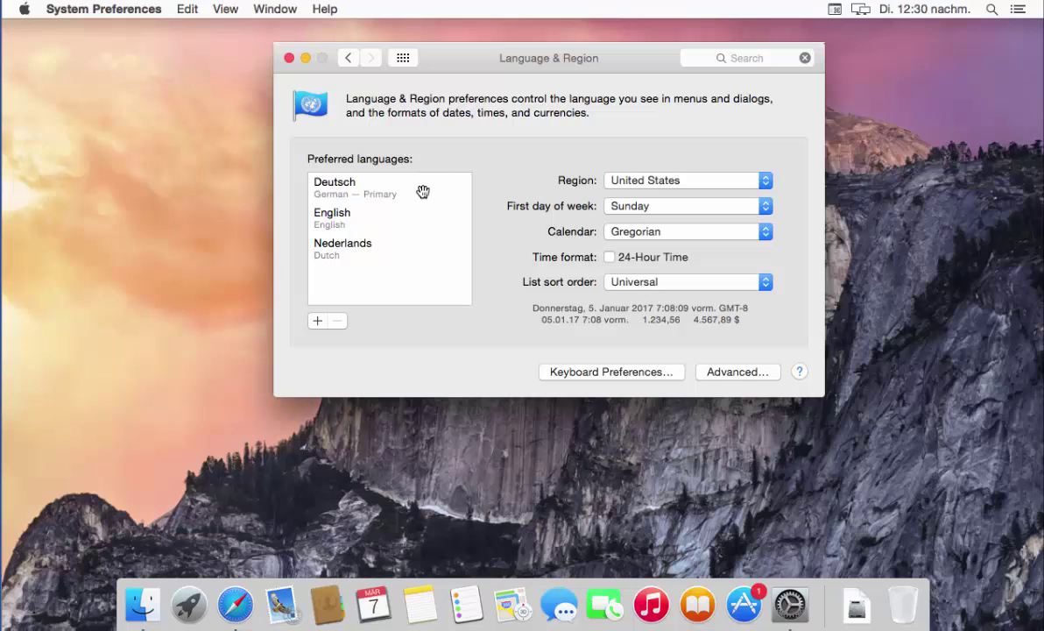
left_click(289, 58)
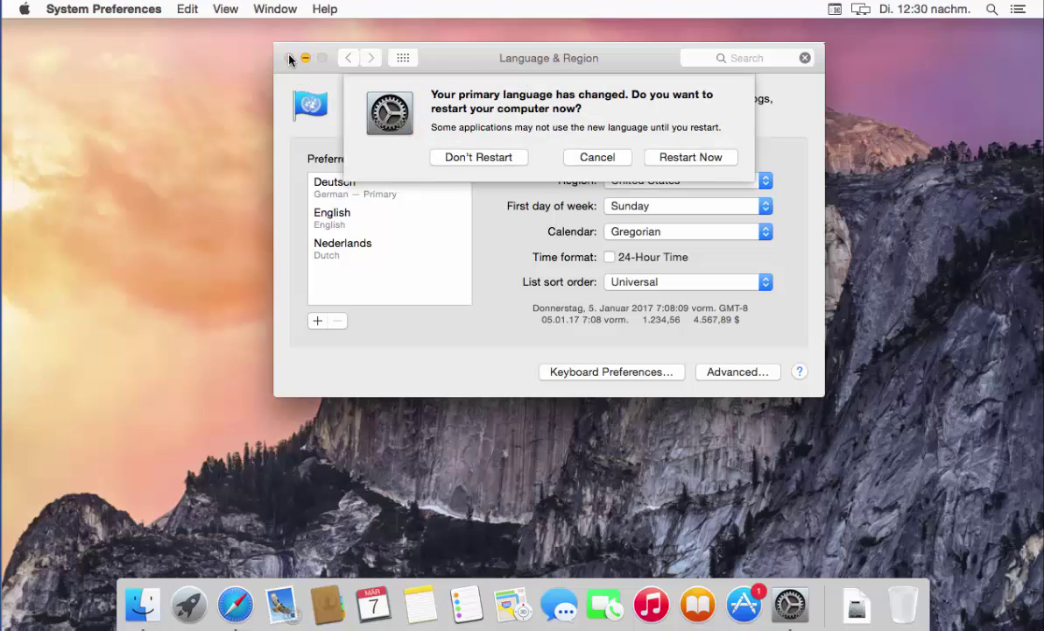
left_click(462, 159)
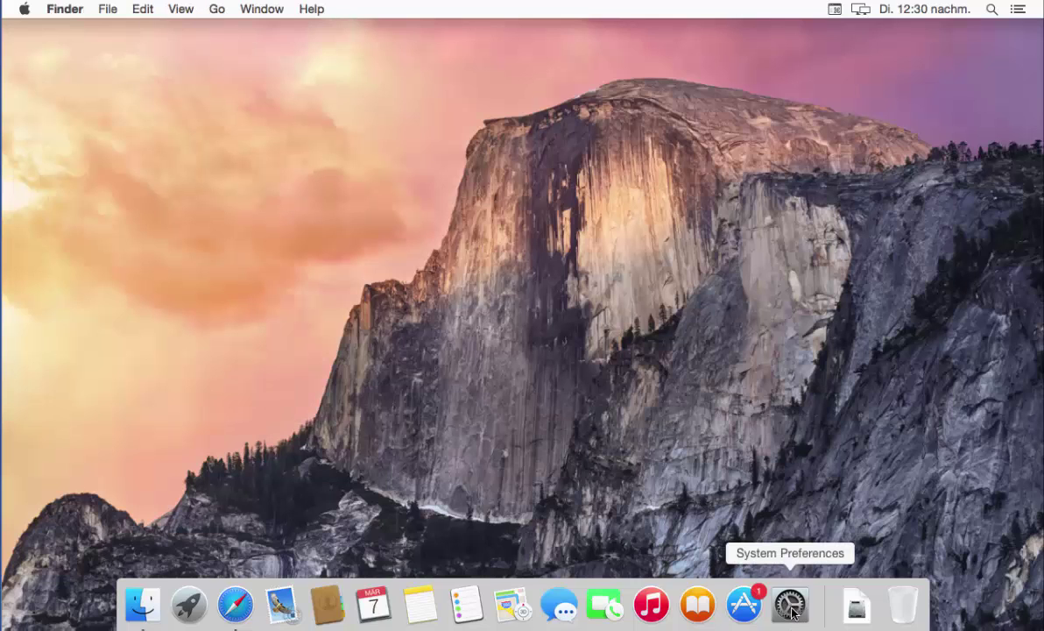
Step: Relaunch System Preferences from the Dock, now shown as Systemeinstellungen
left_click(792, 604)
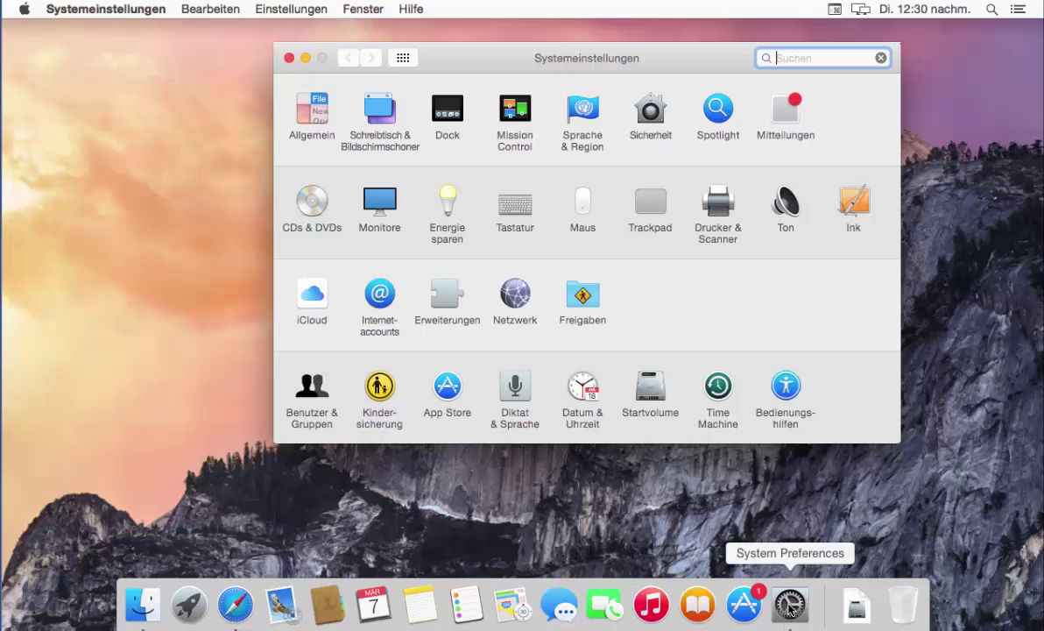
Step: In Sprache & Region, drag English to the top of Bevorzugte Sprachen and close the window
left_click(581, 127)
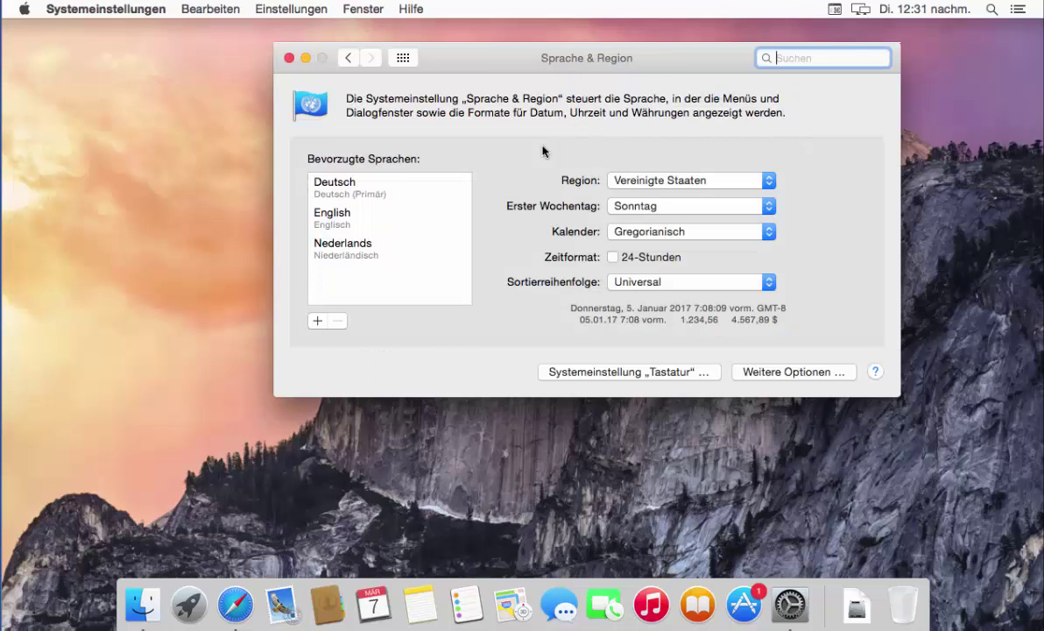
left_click_drag(344, 219, 350, 191)
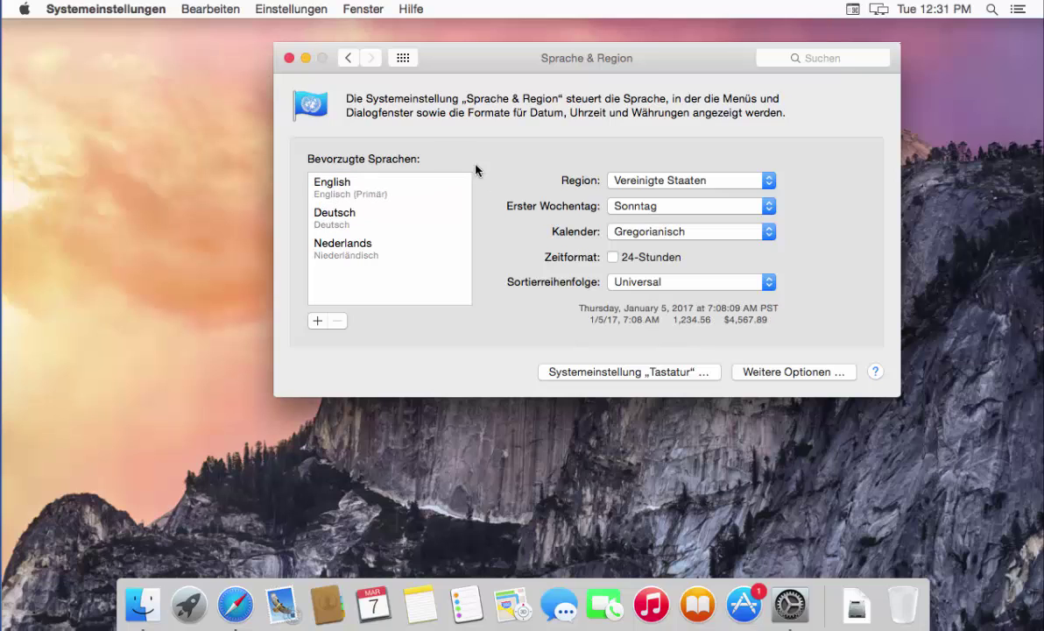
left_click(290, 58)
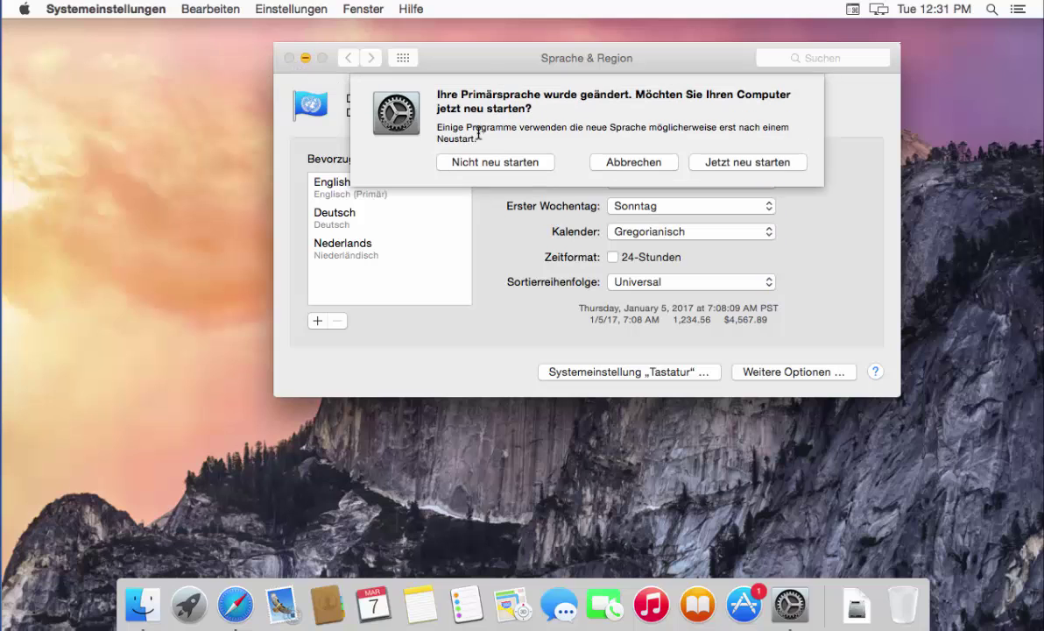
Step: Choose Nicht neu starten, then relaunch System Preferences to confirm its English labels
left_click(485, 165)
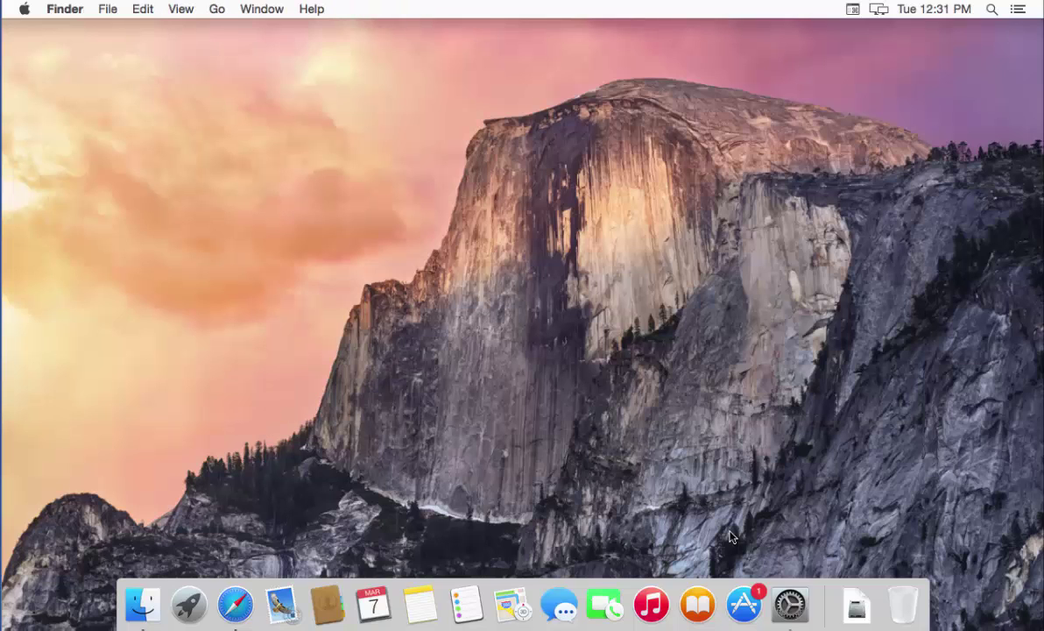
left_click(769, 585)
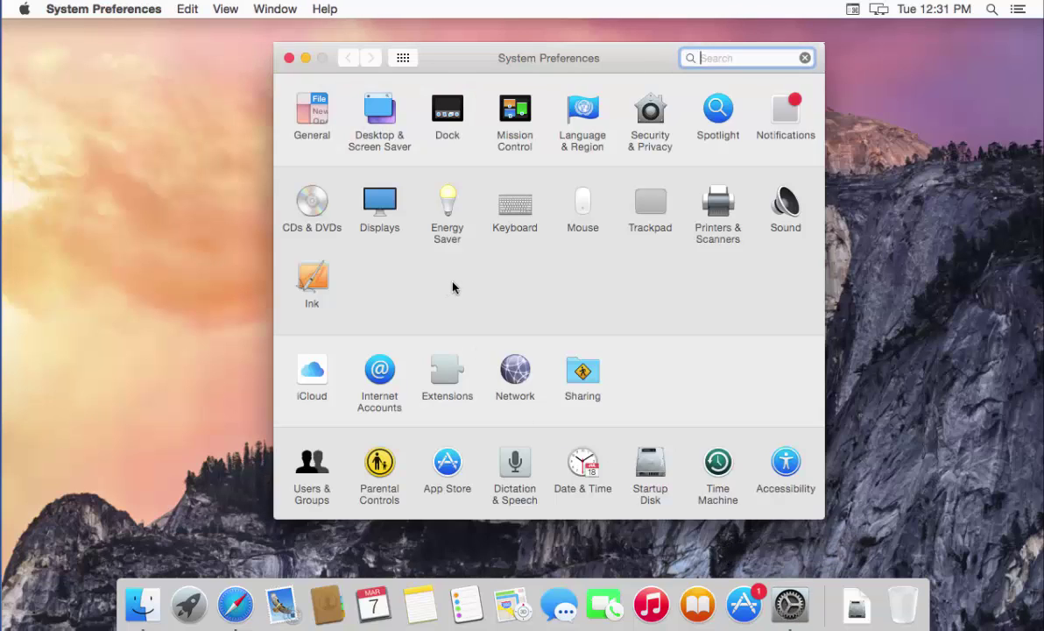